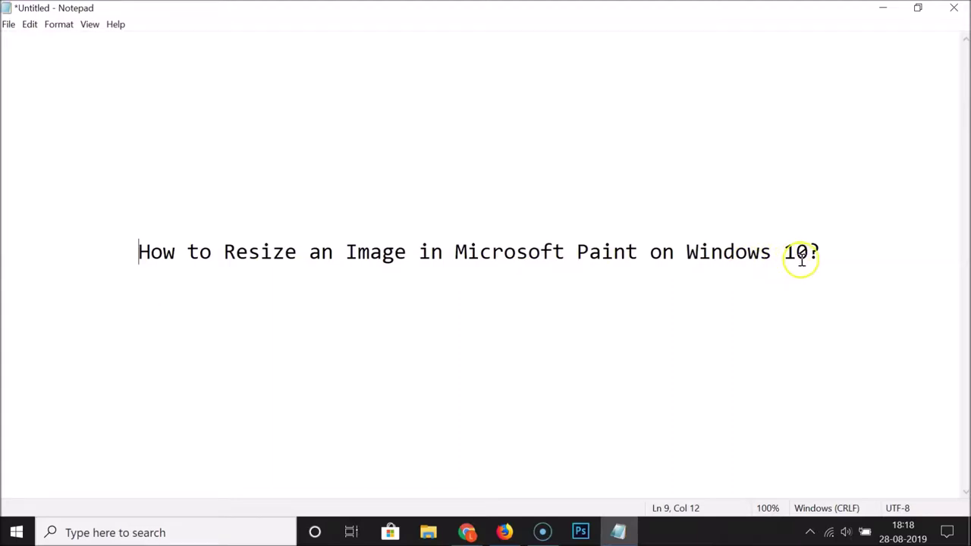
# Minimize the Notepad title note to reveal the desktop with ubuntu.png
pyautogui.click(883, 9)
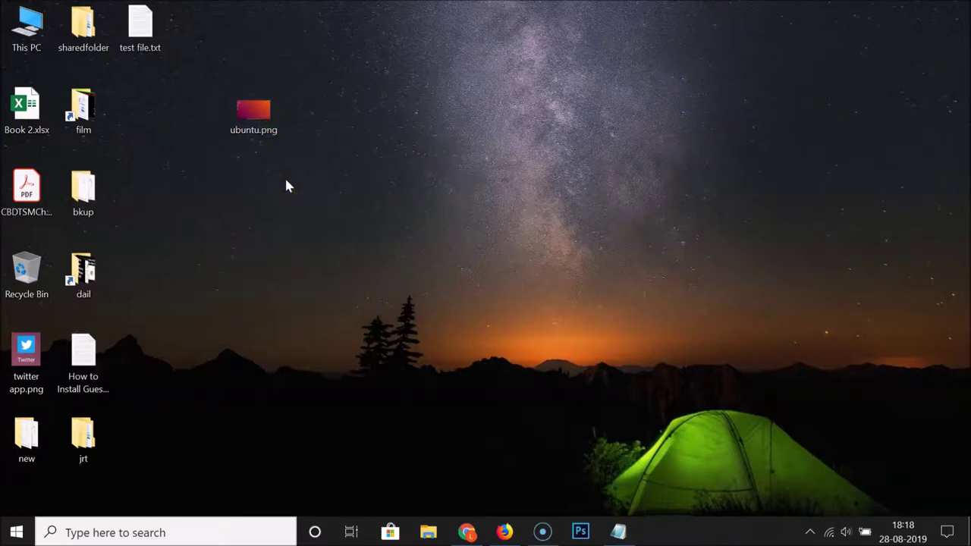
# Search Windows for 'paint' and launch Paint from the best match
pyautogui.click(164, 533)
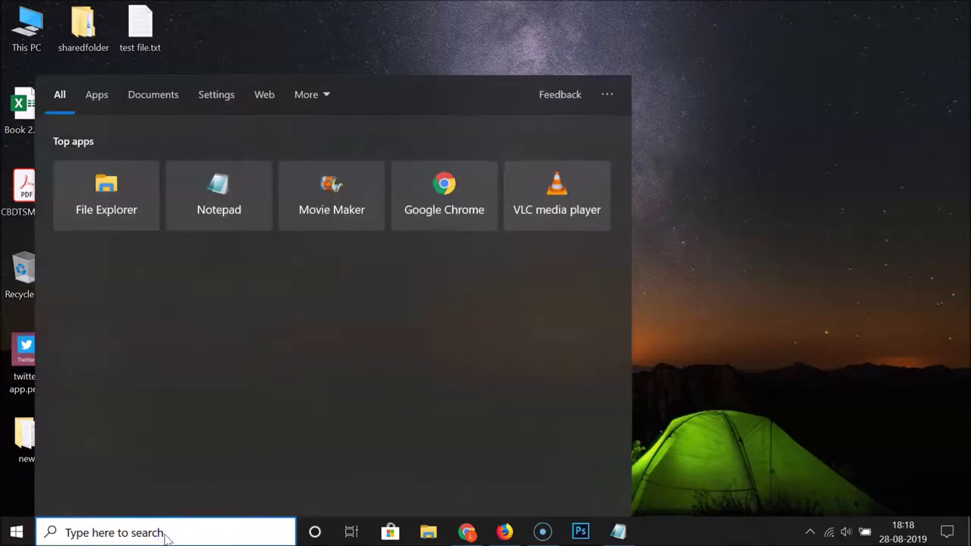
pyautogui.write('paint')
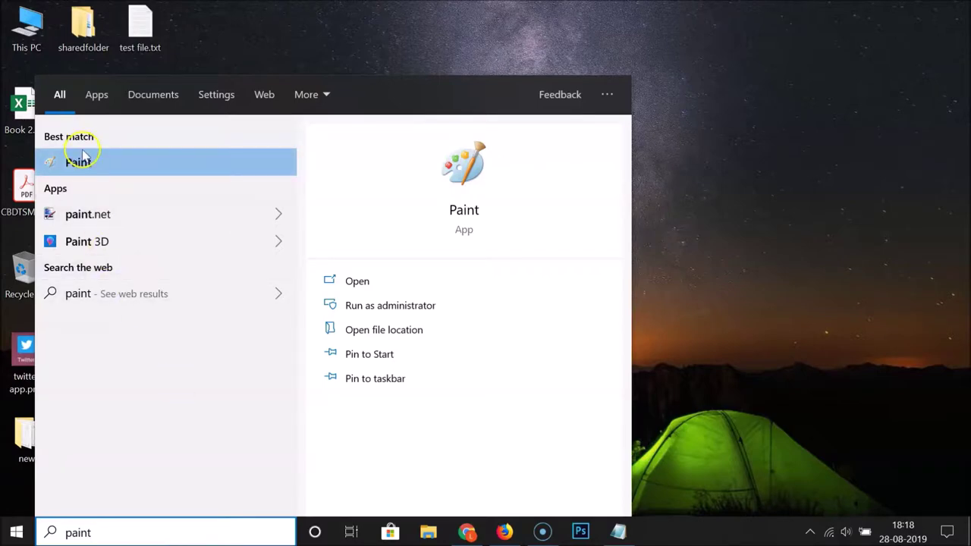
pyautogui.click(125, 168)
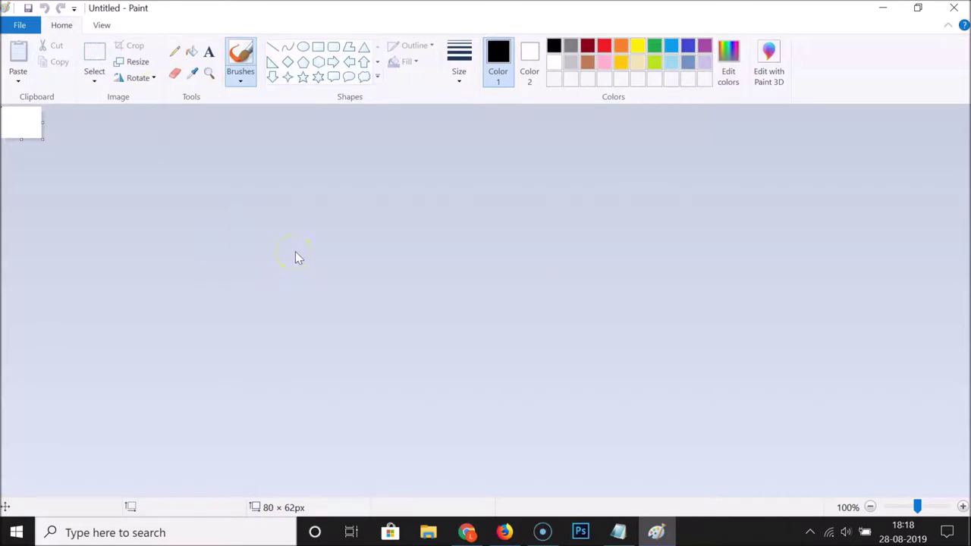
# Open ubuntu.png (1263 × 709px) from the Desktop folder in Paint
pyautogui.click(19, 25)
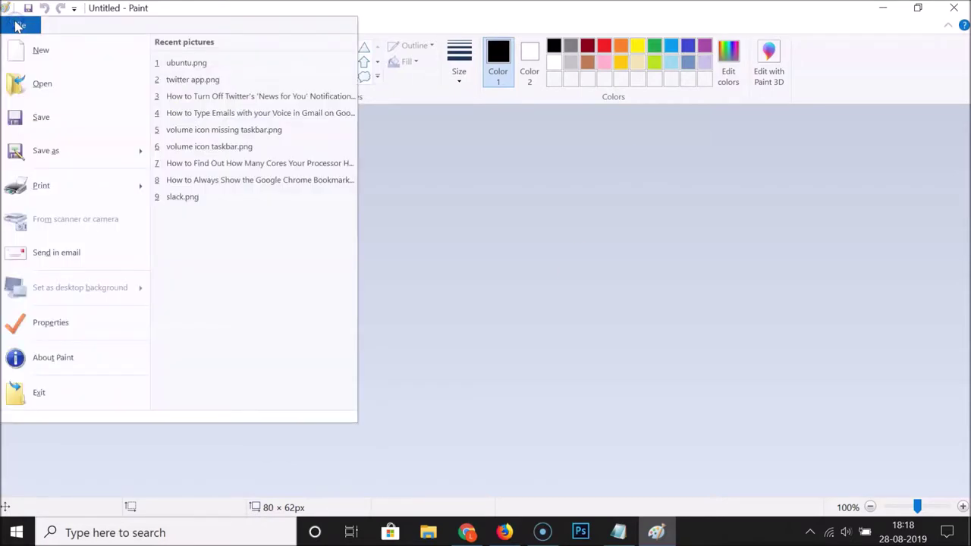
pyautogui.click(43, 85)
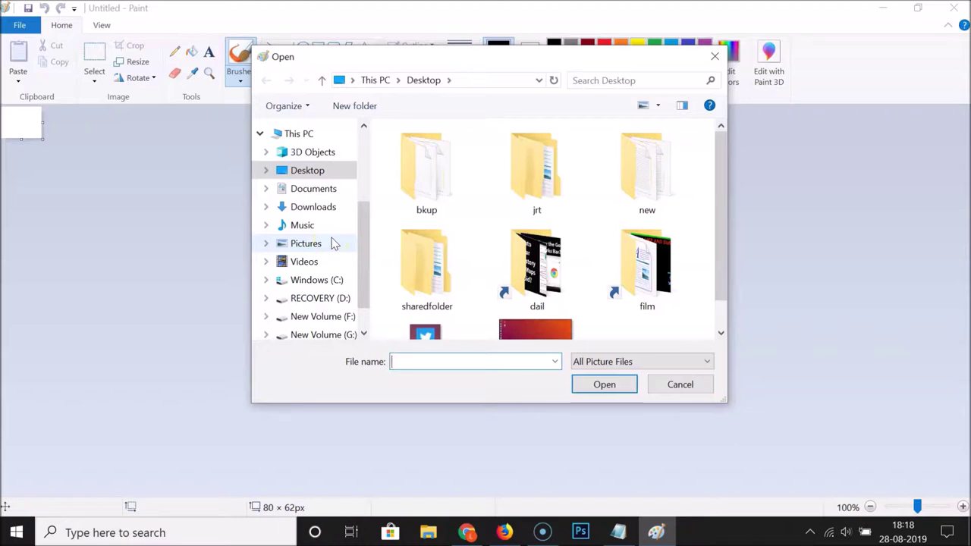
pyautogui.click(330, 173)
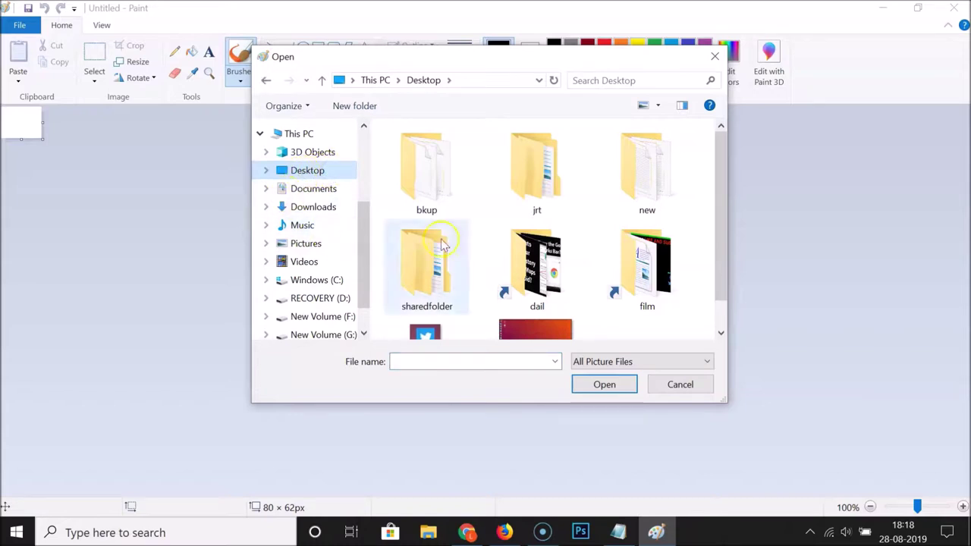
pyautogui.scroll(-1, 597, 188)
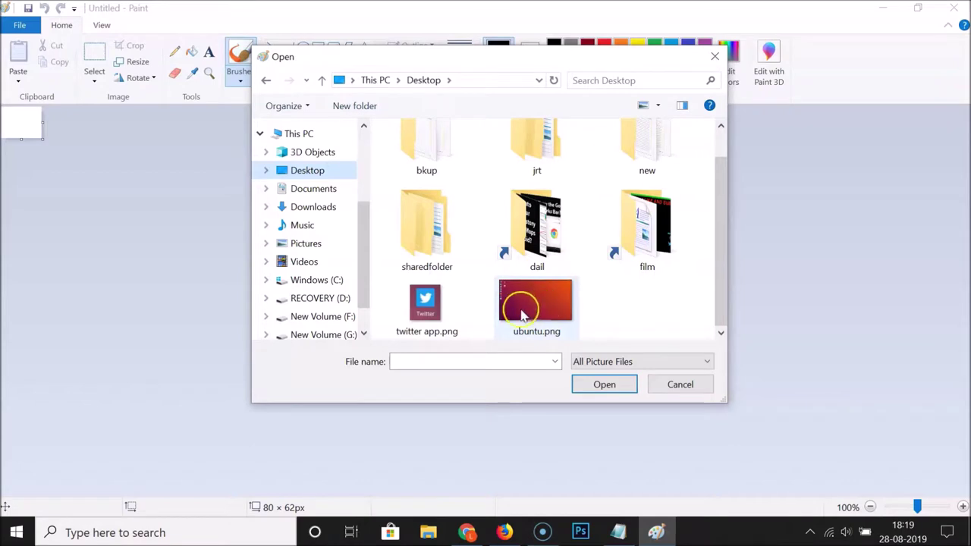
pyautogui.moveTo(550, 308)
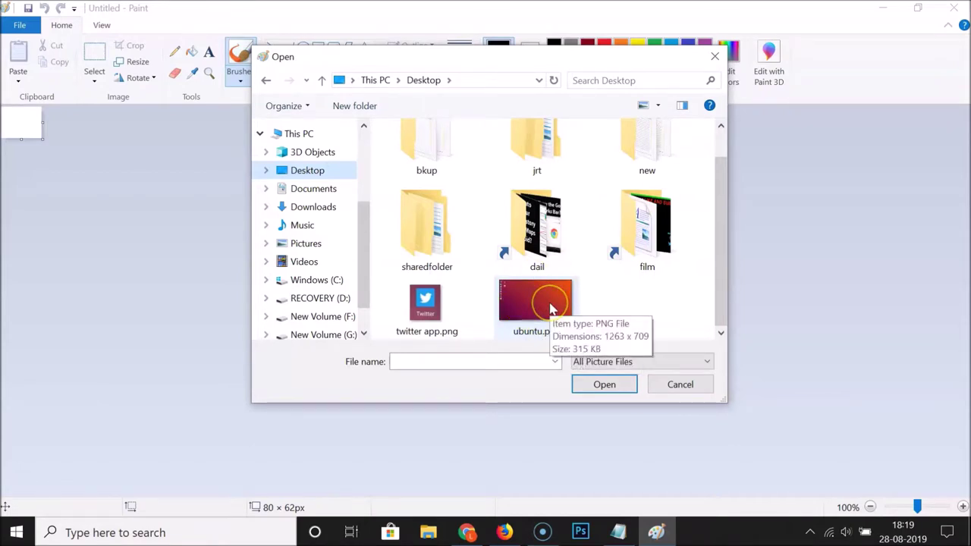
pyautogui.click(543, 306)
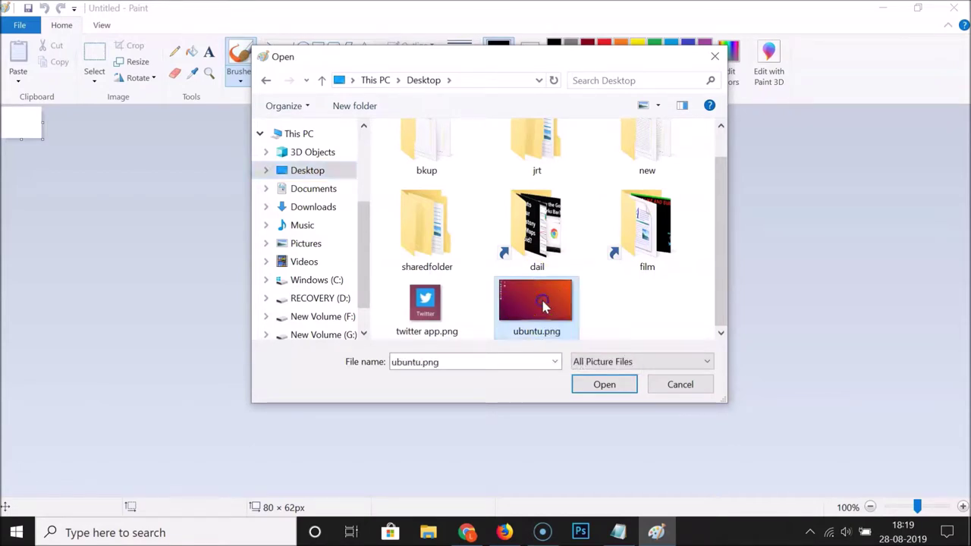
pyautogui.click(614, 387)
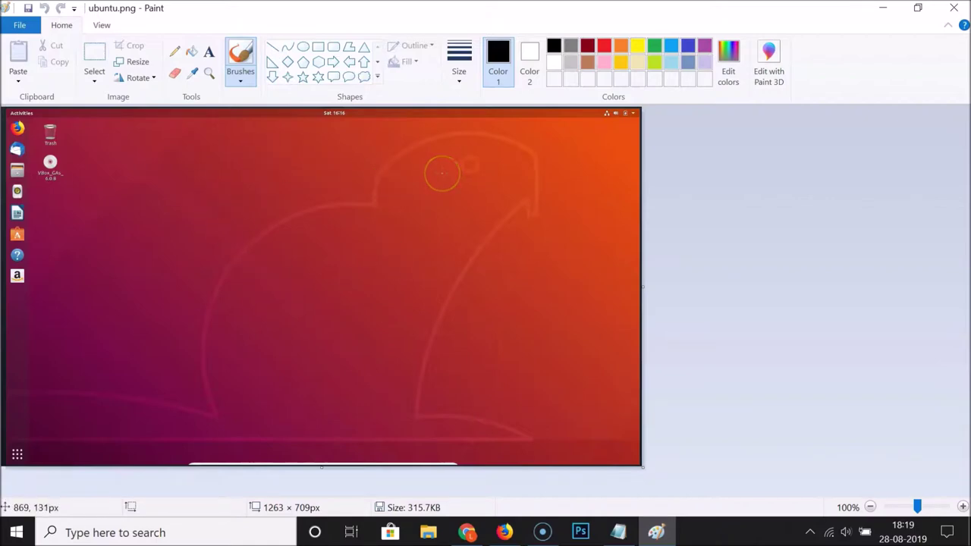
# Resize the image to 110 percent horizontally, keeping aspect ratio, giving 1389 × 779px
pyautogui.click(136, 62)
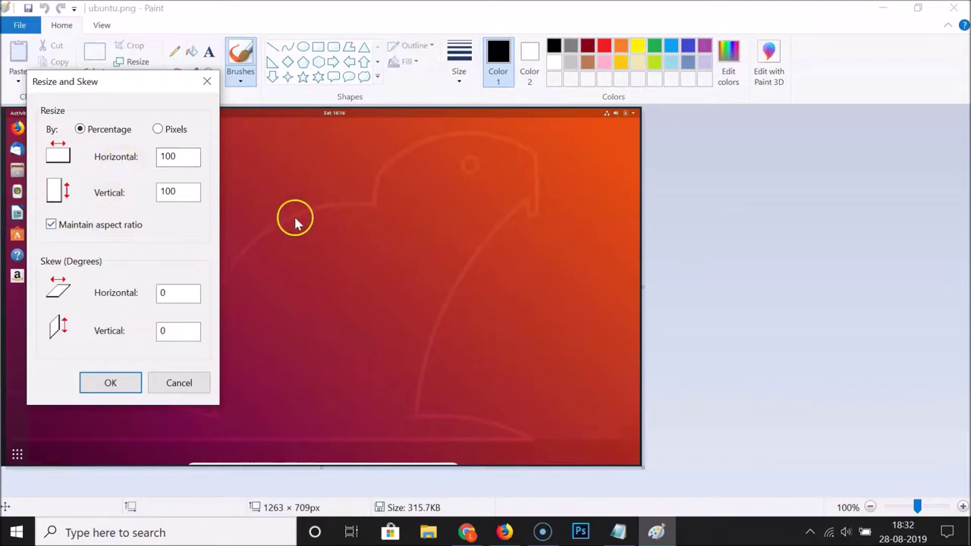
pyautogui.click(190, 156)
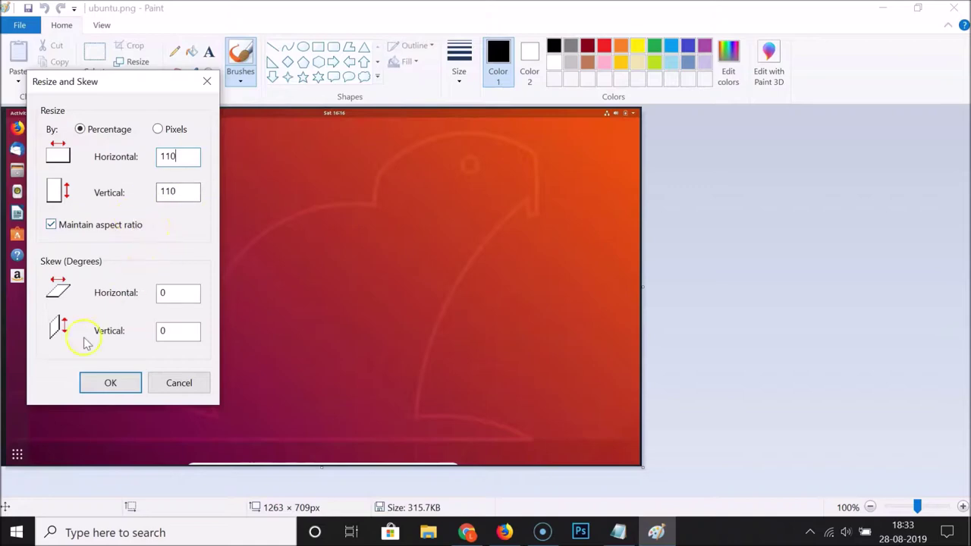
pyautogui.click(128, 385)
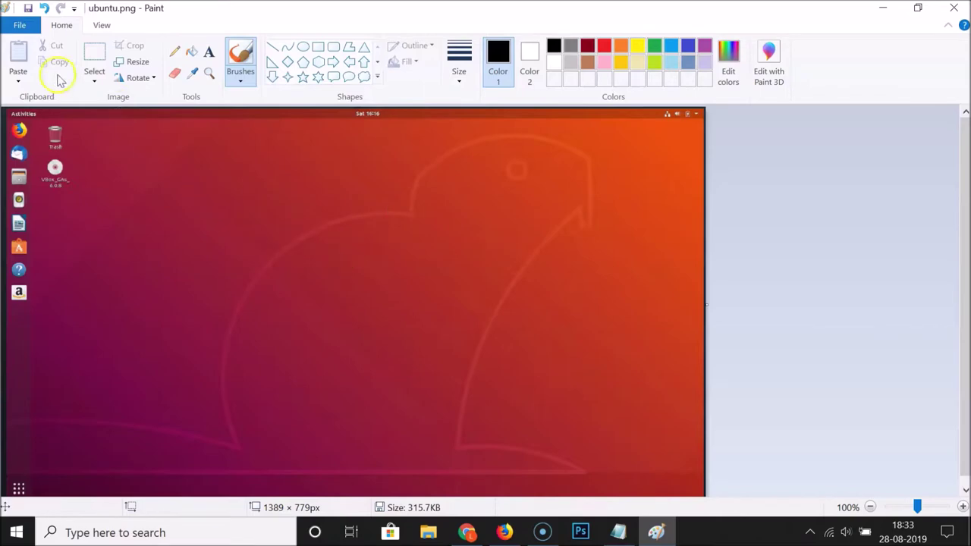
# Save the enlarged 1389 × 779 ubuntu.png and close Paint
pyautogui.click(20, 25)
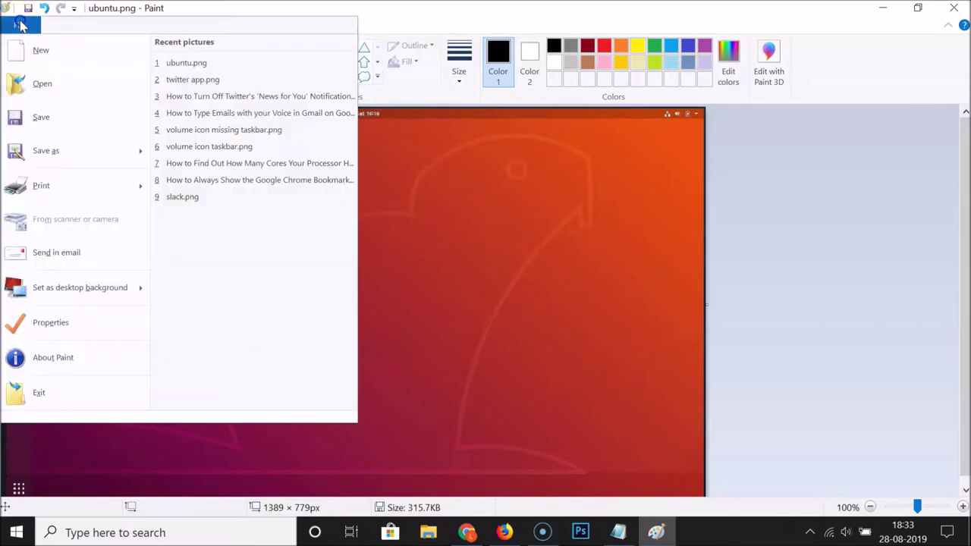
pyautogui.click(50, 119)
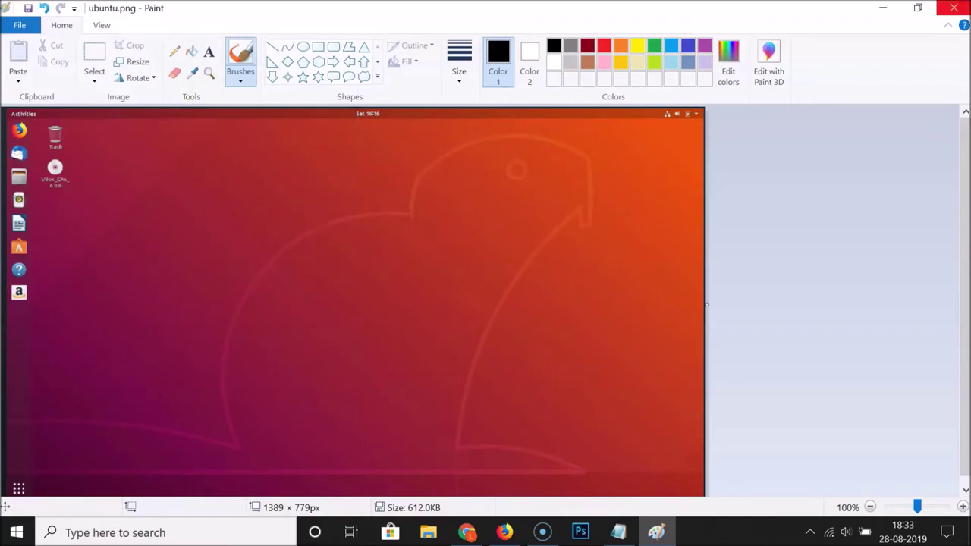
pyautogui.click(954, 7)
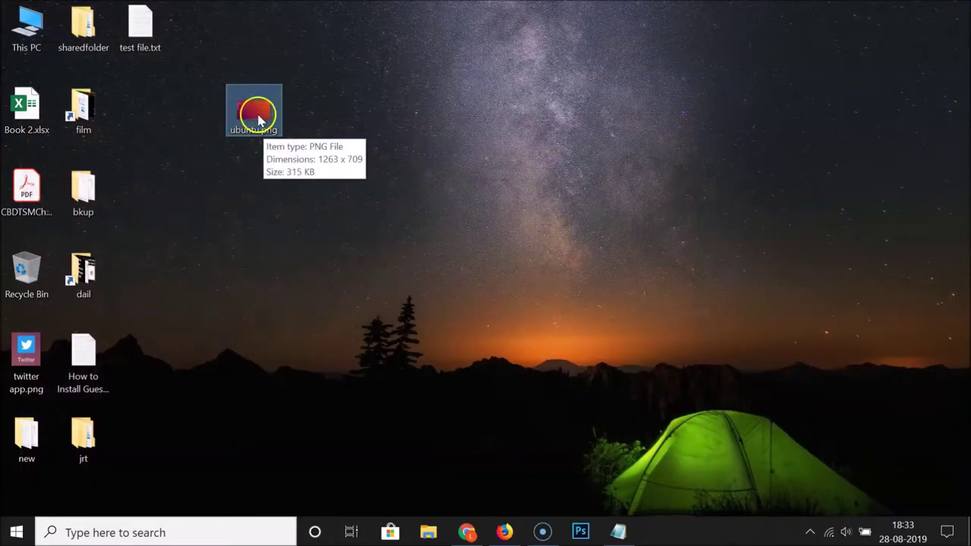
# Reopen ubuntu.png from the desktop with Open with > Paint
pyautogui.rightClick(255, 111)
pyautogui.moveTo(465, 309)
pyautogui.click(497, 345)
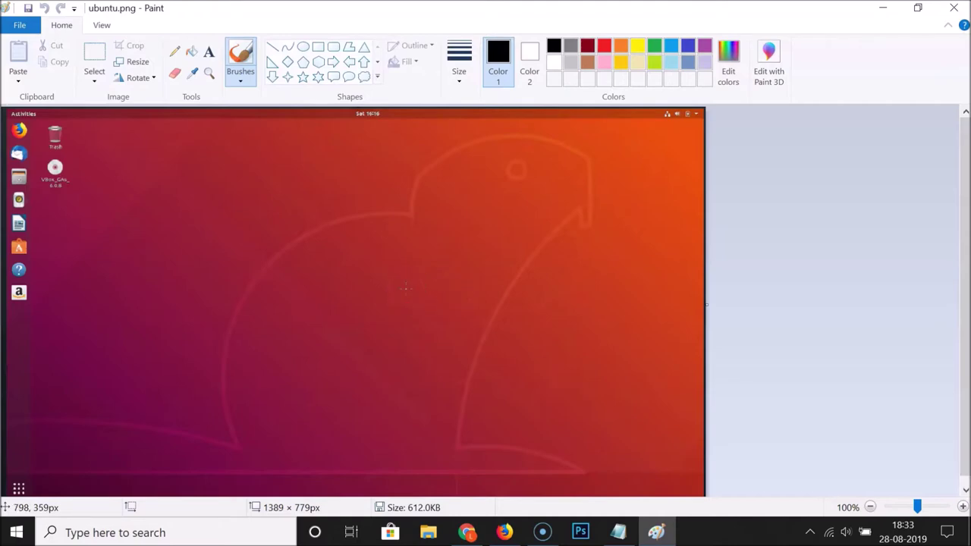
# Resize ubuntu.png by pixels to 1200 horizontal, giving 1200 × 673px
pyautogui.click(137, 64)
pyautogui.click(170, 130)
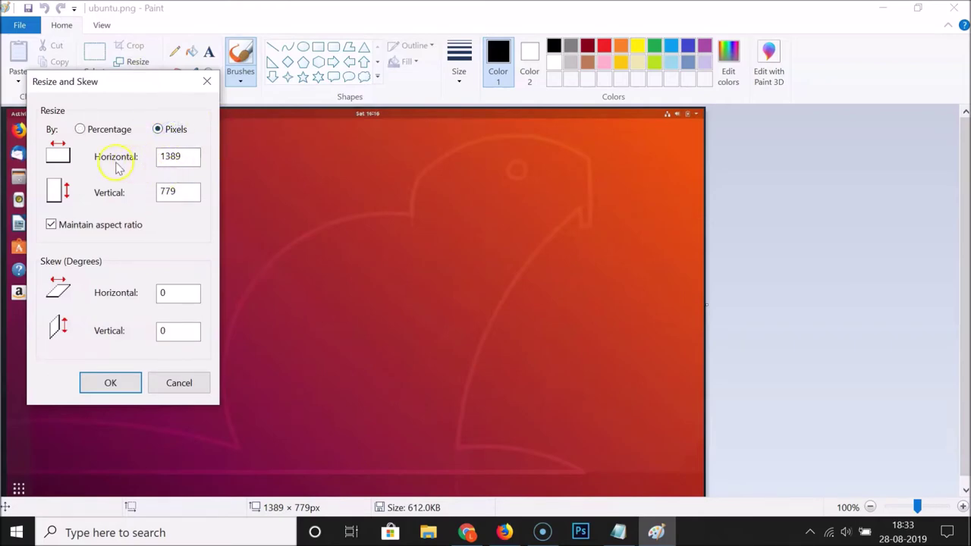
pyautogui.click(184, 193)
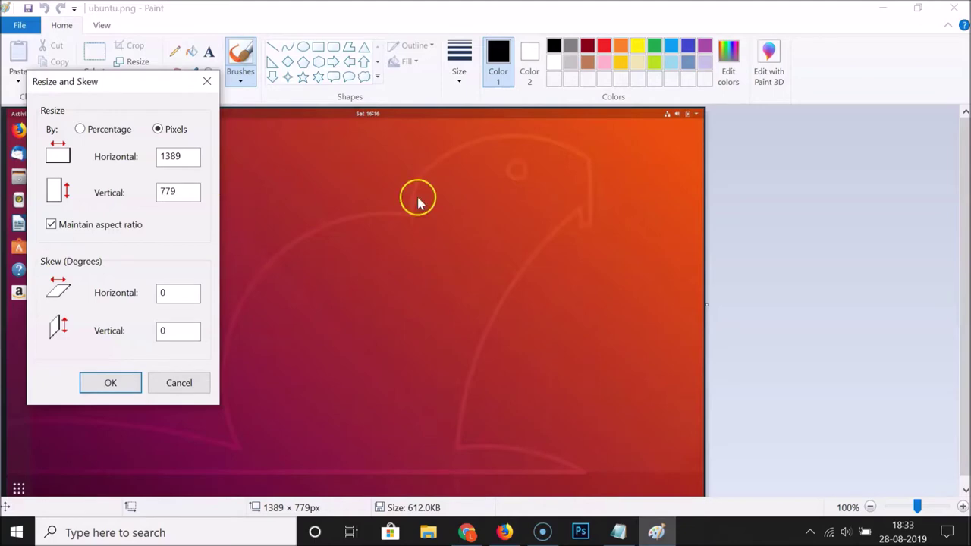
pyautogui.click(186, 155)
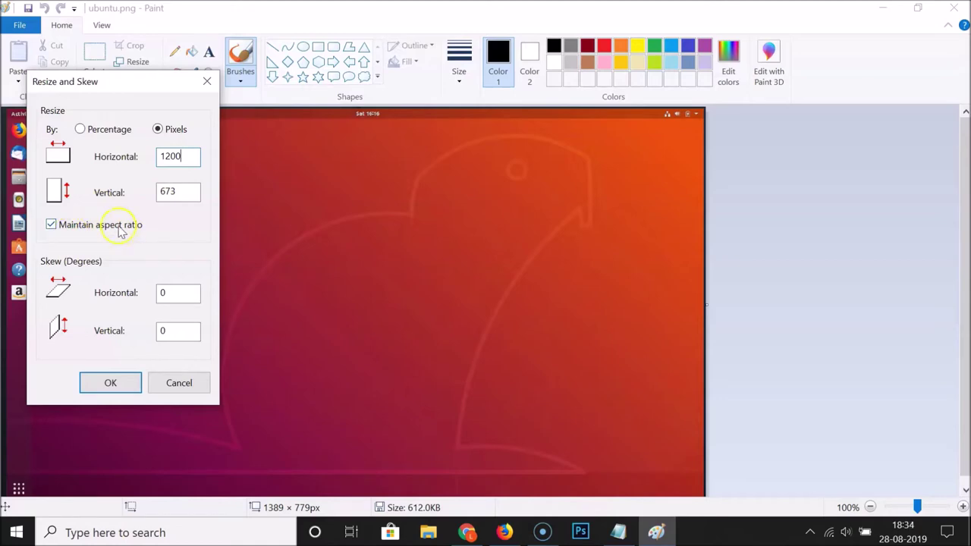
pyautogui.click(106, 385)
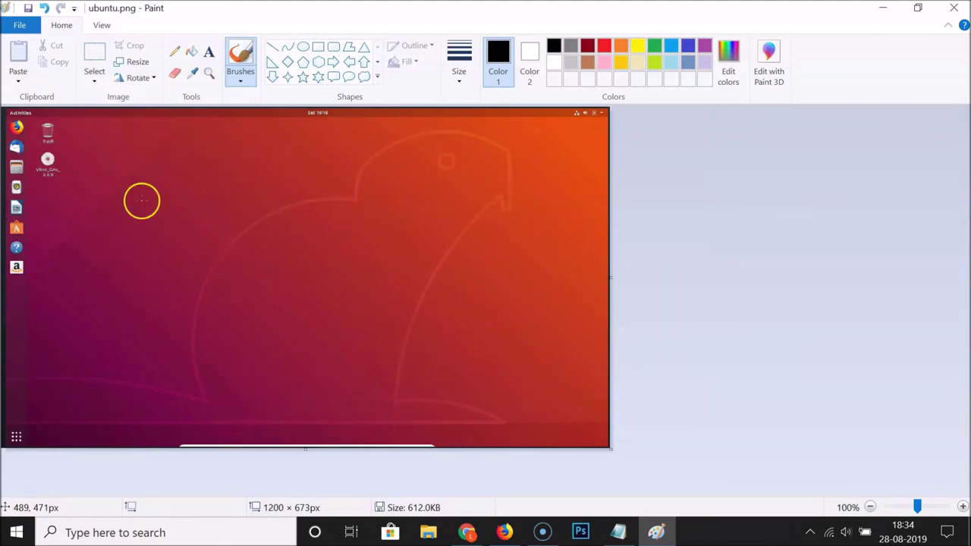
# Save the 1200 × 673 image and close Paint
pyautogui.click(23, 26)
pyautogui.click(44, 118)
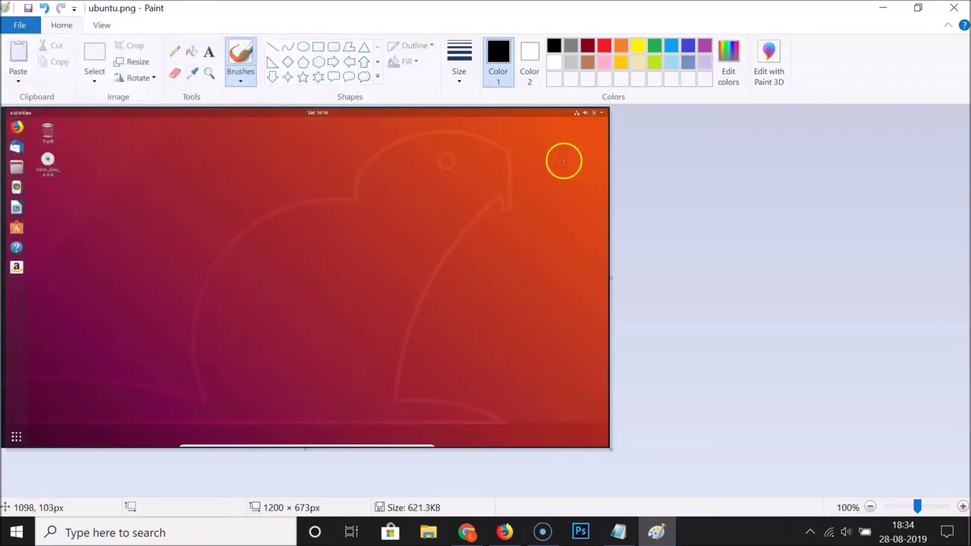
pyautogui.click(964, 6)
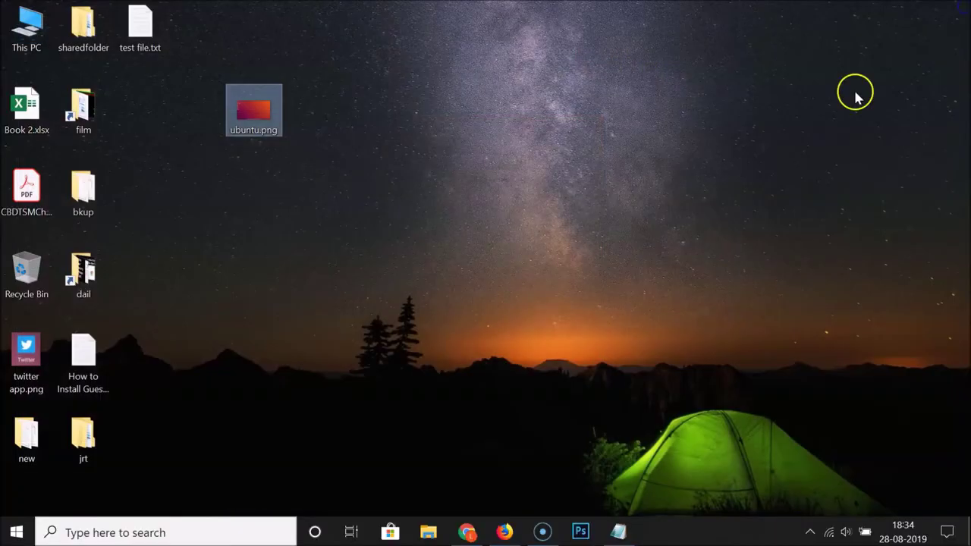
pyautogui.click(255, 121)
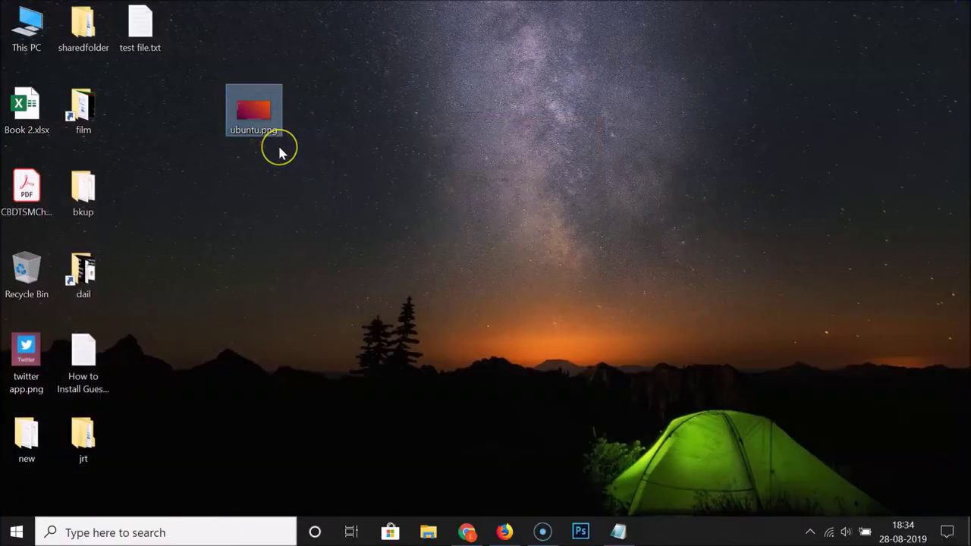
pyautogui.rightClick(249, 110)
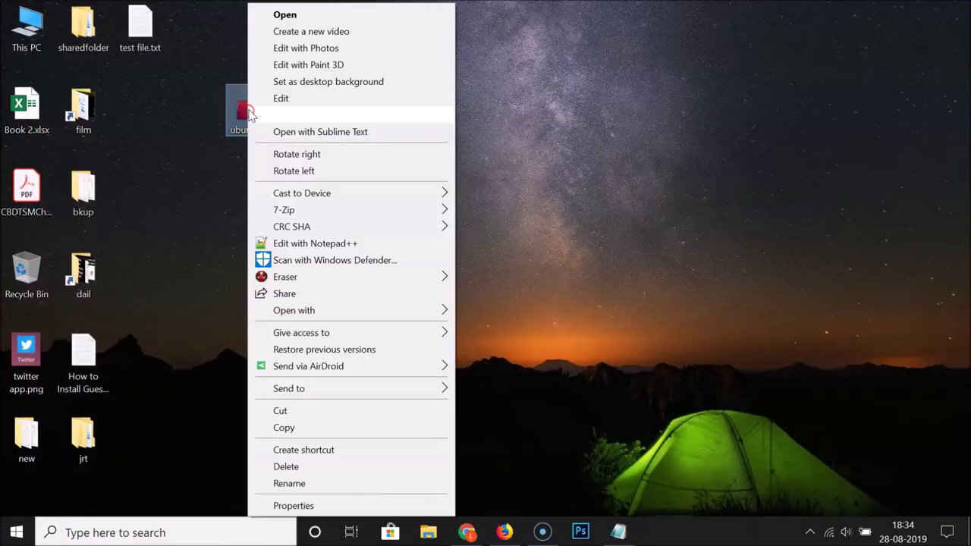
pyautogui.moveTo(420, 310)
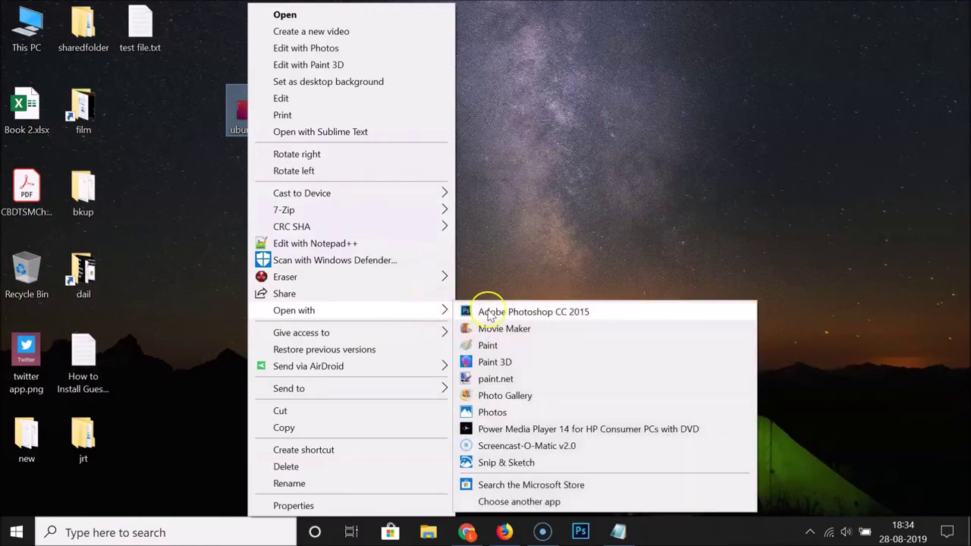
pyautogui.click(489, 345)
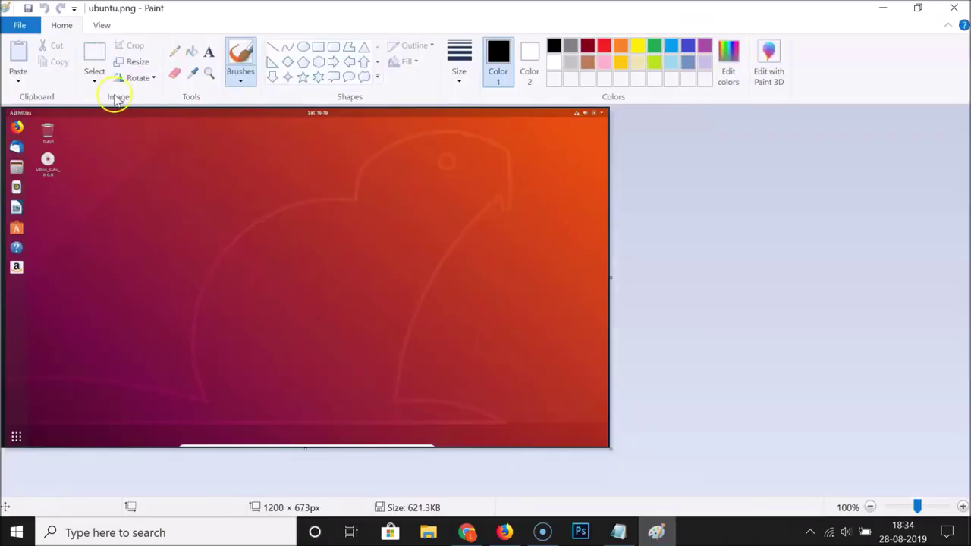
pyautogui.click(135, 62)
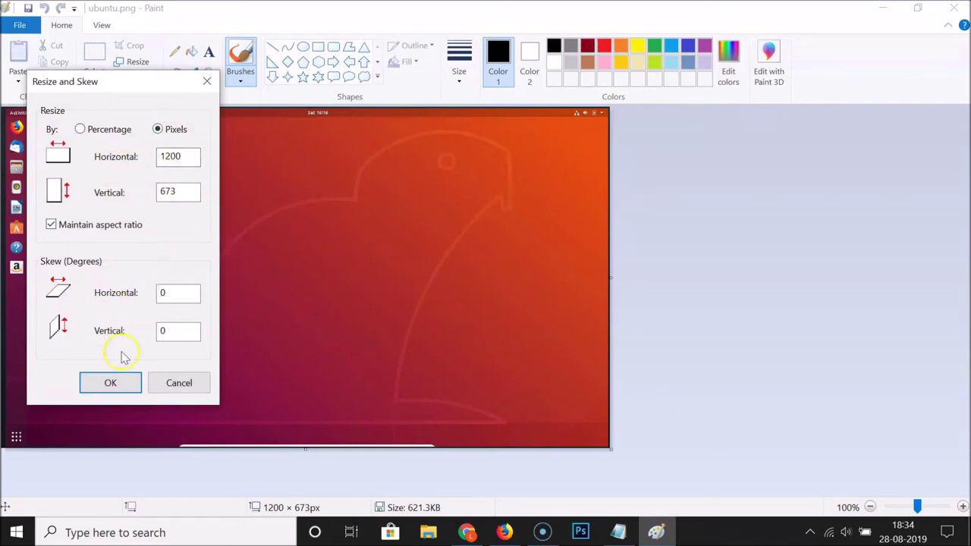
pyautogui.click(205, 82)
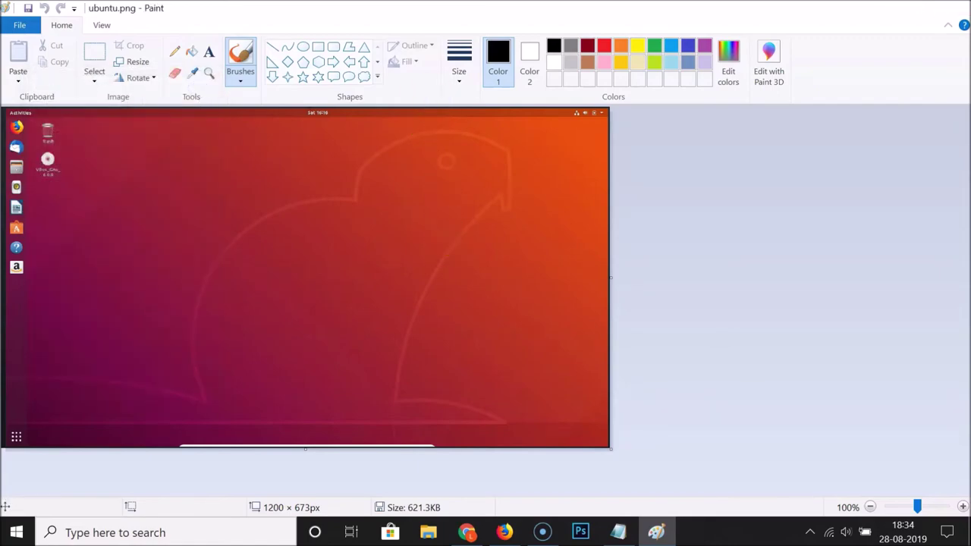
pyautogui.click(954, 7)
# Restore the Notepad note titled 'How to Resize an Image in Microsoft Paint on Windows 10?'
pyautogui.click(619, 532)
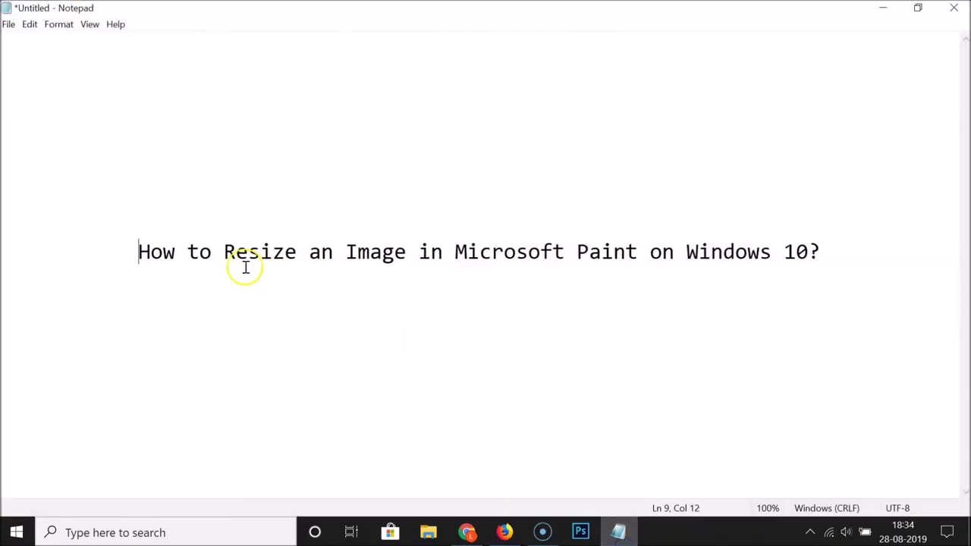